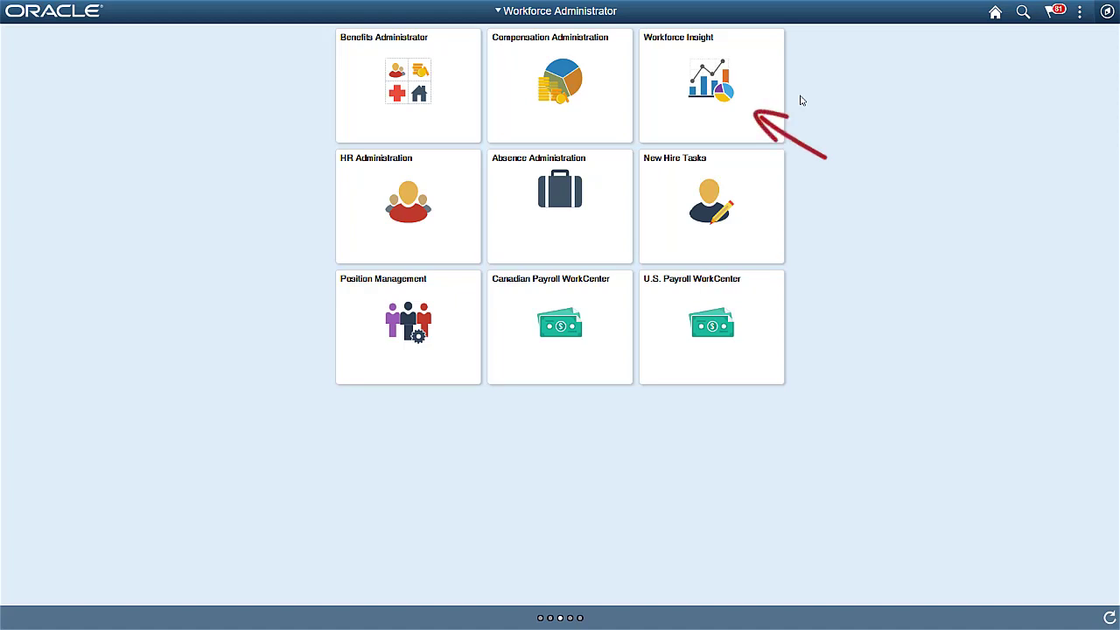
Open Workforce Insight, view Diversity Overview with its Prompts panel hidden and reshown, then return
{"action": "left_click", "coordinate": [758, 118]}
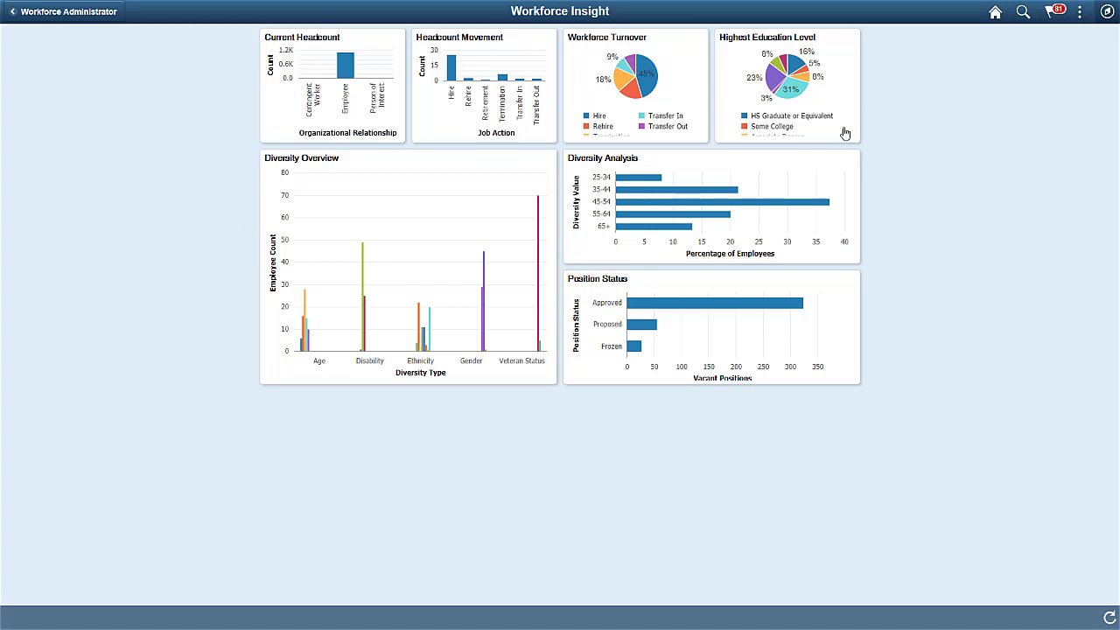
{"action": "left_click", "coordinate": [546, 179]}
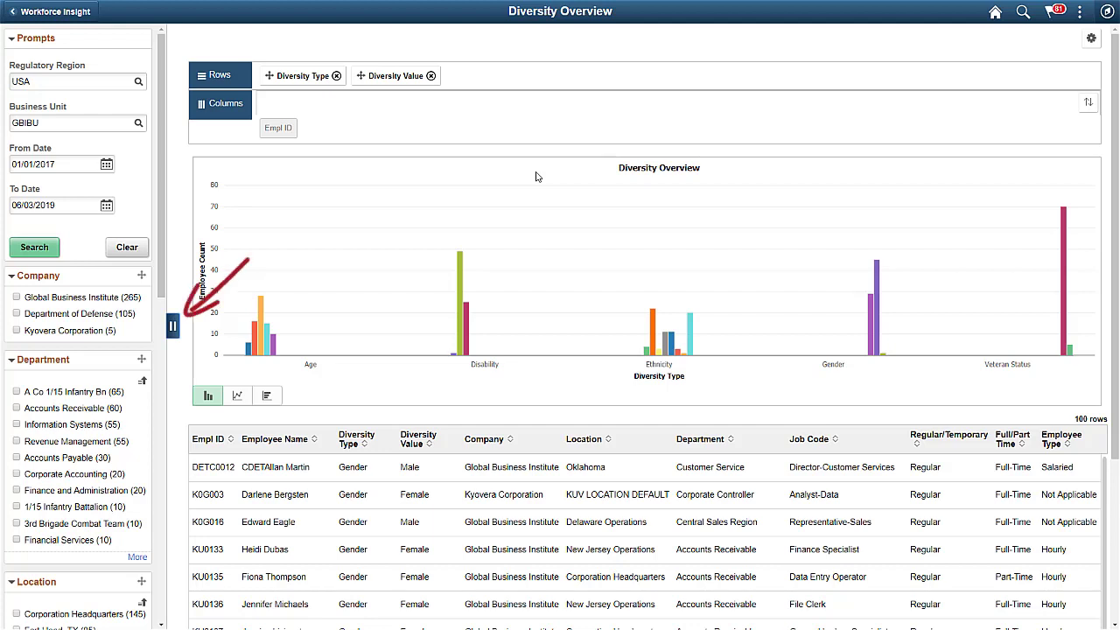
{"action": "left_click", "coordinate": [173, 326]}
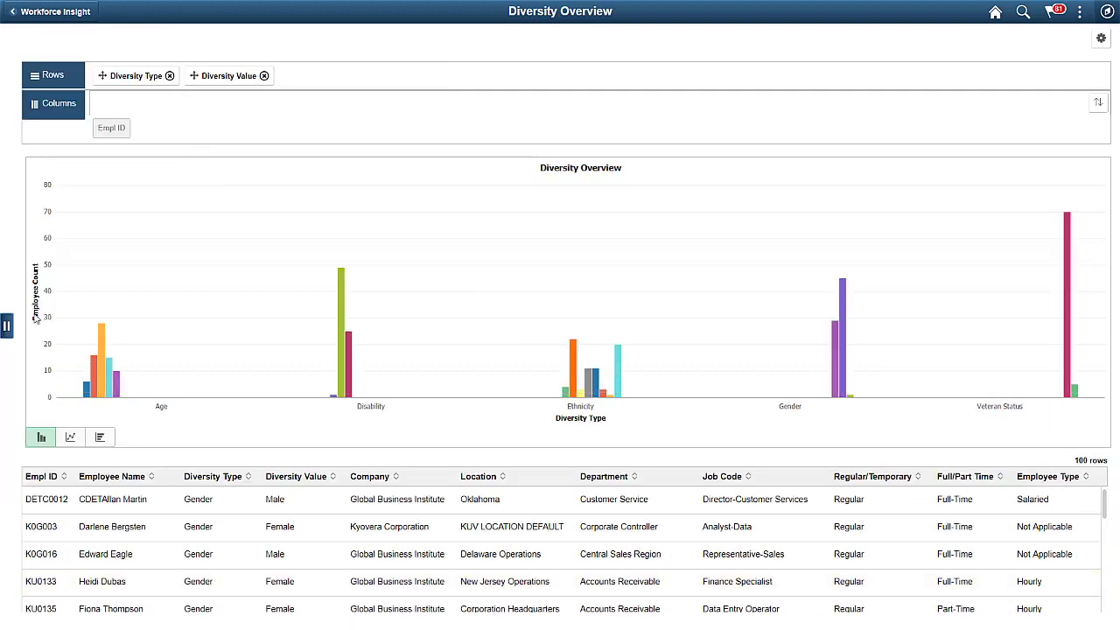
{"action": "left_click", "coordinate": [7, 326]}
{"action": "left_click", "coordinate": [62, 11]}
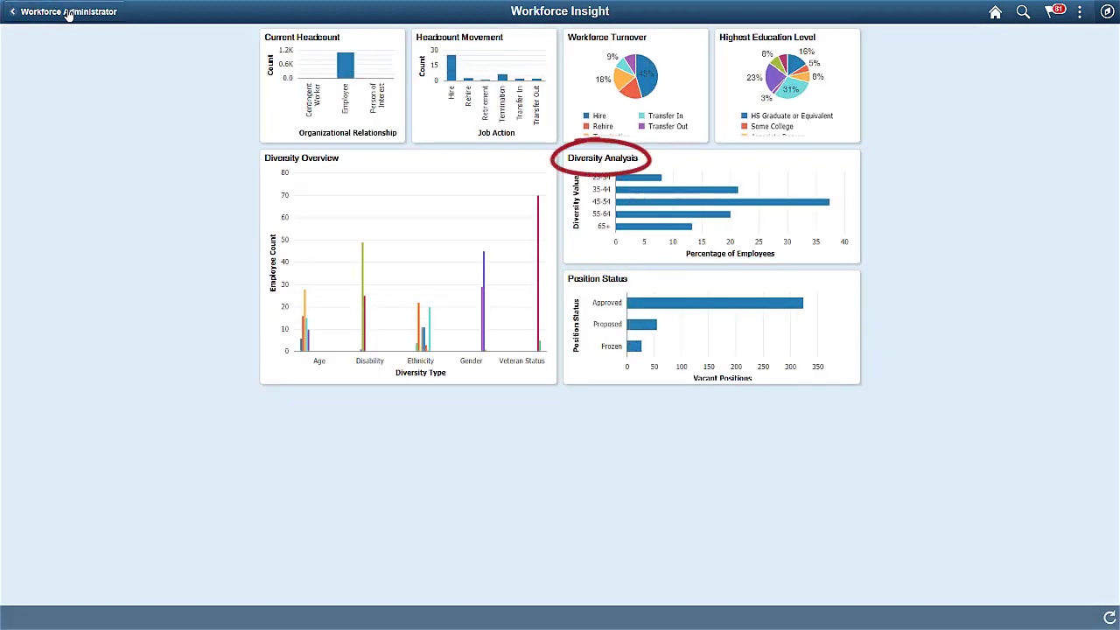
Open Diversity Analysis and chart it by Veteran Status instead of the default diversity type
{"action": "left_click", "coordinate": [641, 170]}
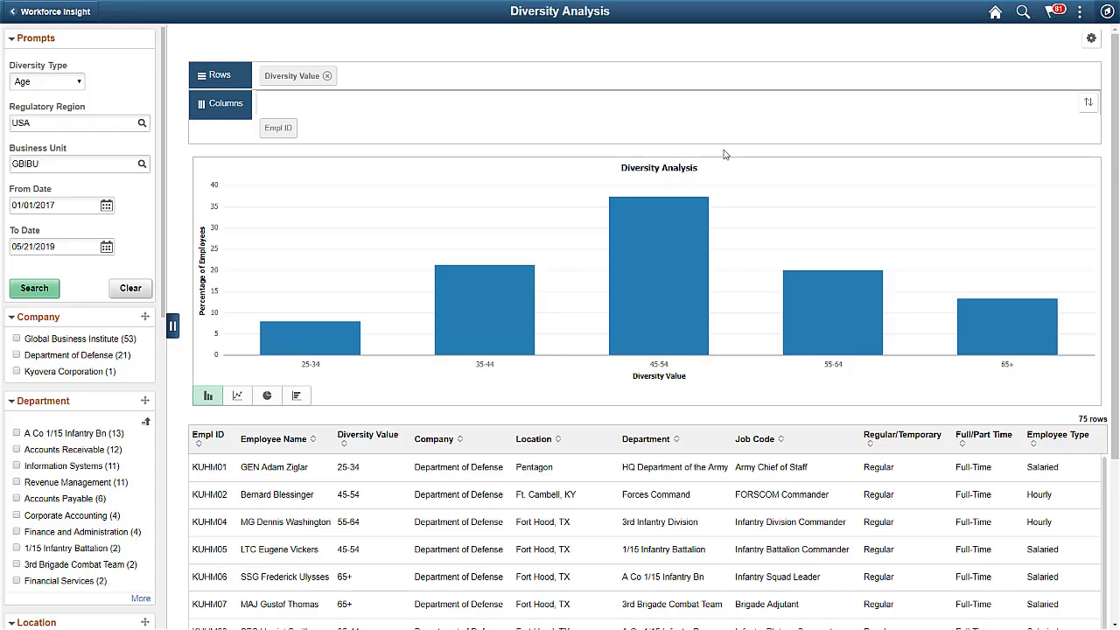
{"action": "left_click", "coordinate": [47, 81]}
{"action": "left_click", "coordinate": [44, 190]}
{"action": "left_click", "coordinate": [35, 288]}
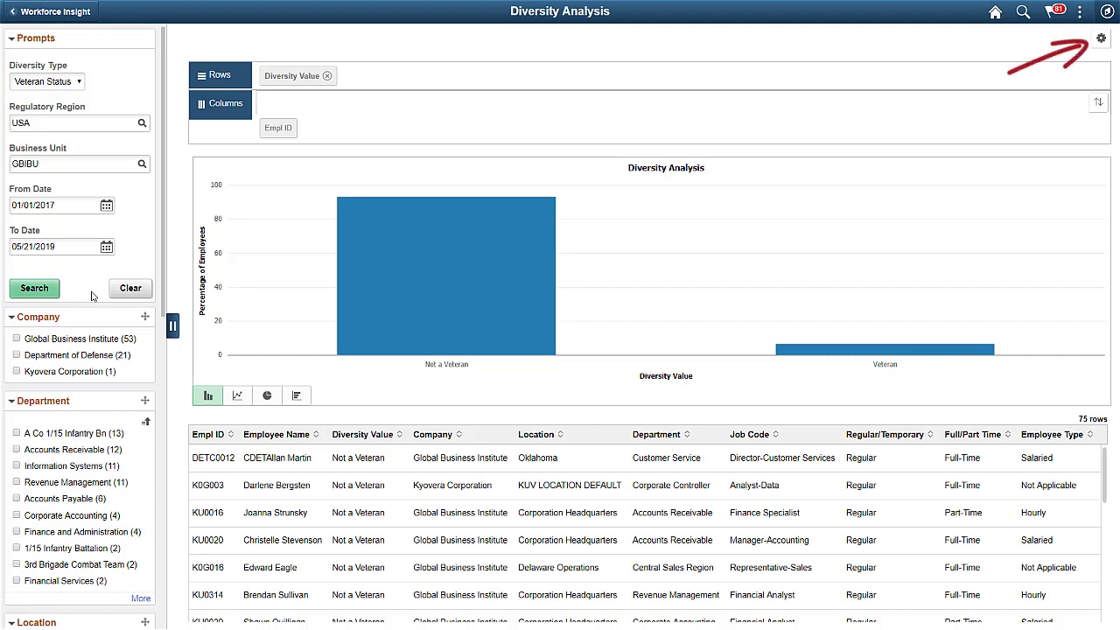
Add a Distinct threshold line at value 7, coloured Red, to the Veteran Status chart
{"action": "left_click", "coordinate": [1101, 40]}
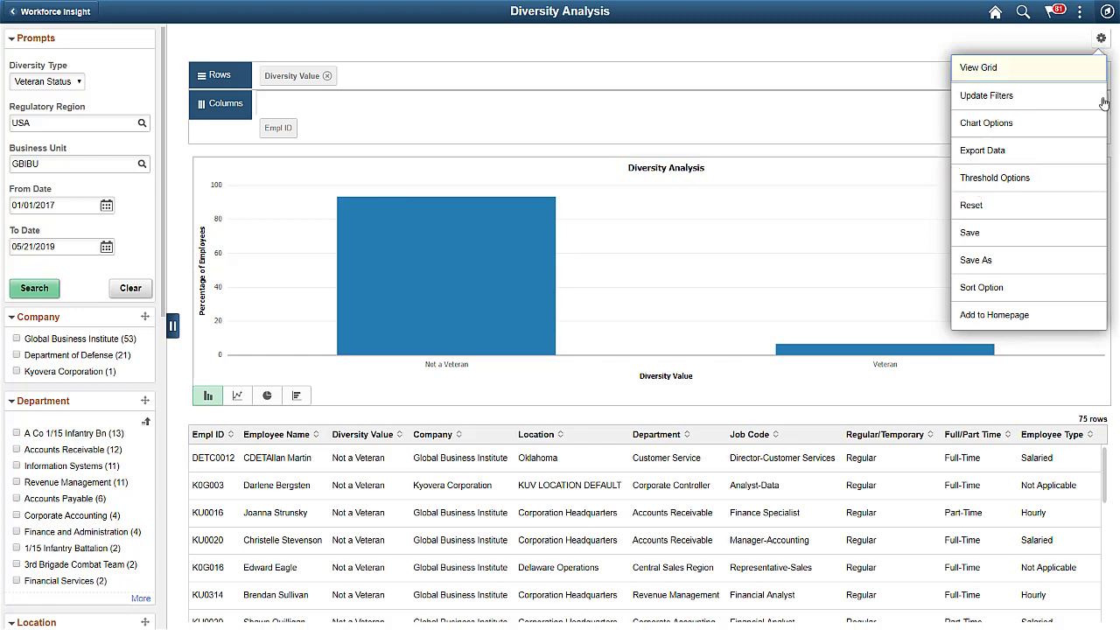
{"action": "left_click", "coordinate": [1063, 181]}
{"action": "left_click", "coordinate": [456, 331]}
{"action": "left_click", "coordinate": [464, 368]}
{"action": "type", "text": "7"}
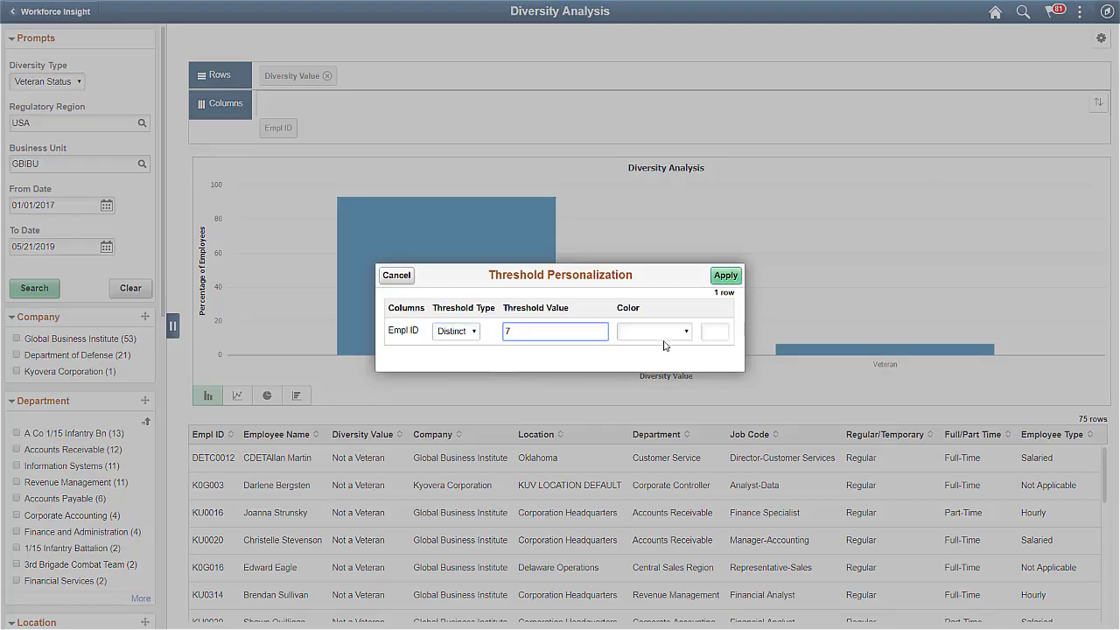
{"action": "left_click", "coordinate": [666, 331]}
{"action": "scroll", "coordinate": [674, 293], "scroll_direction": "down", "scroll_amount": 1}
{"action": "left_click", "coordinate": [632, 237]}
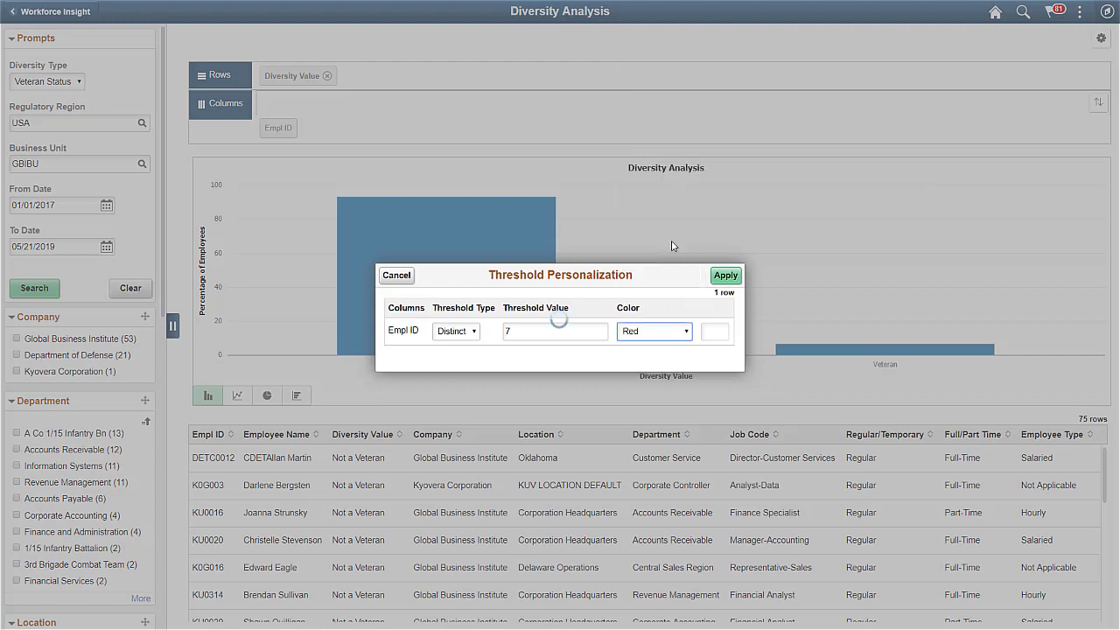
{"action": "left_click", "coordinate": [724, 277]}
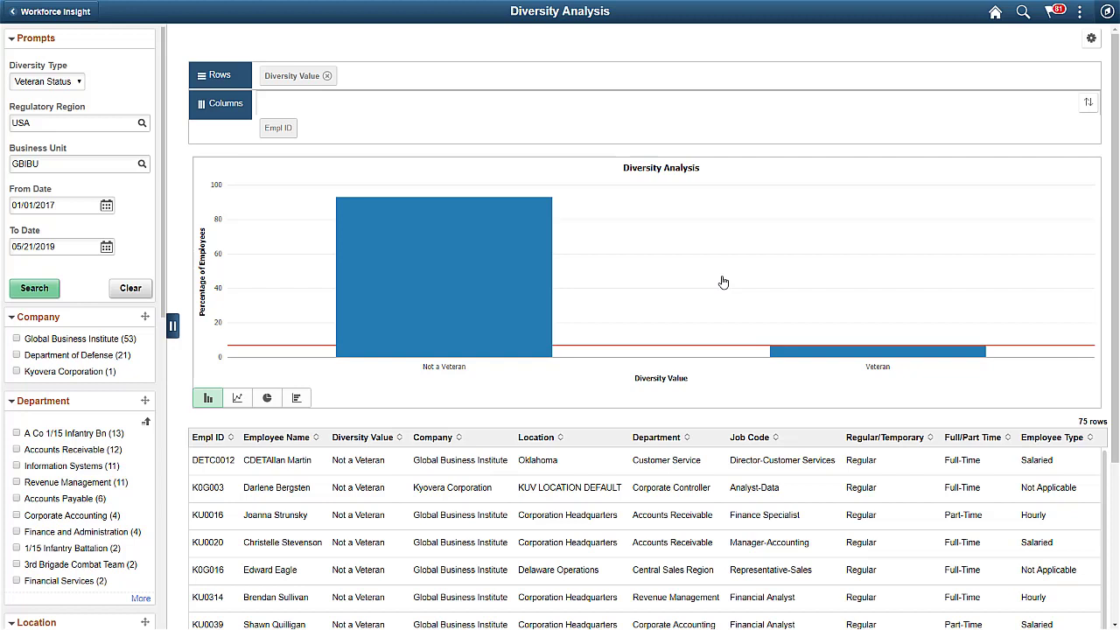
In Highest Education Level, drill Bachelors Level Degree down by Full/Part Time and show it as bars
{"action": "left_click", "coordinate": [58, 11]}
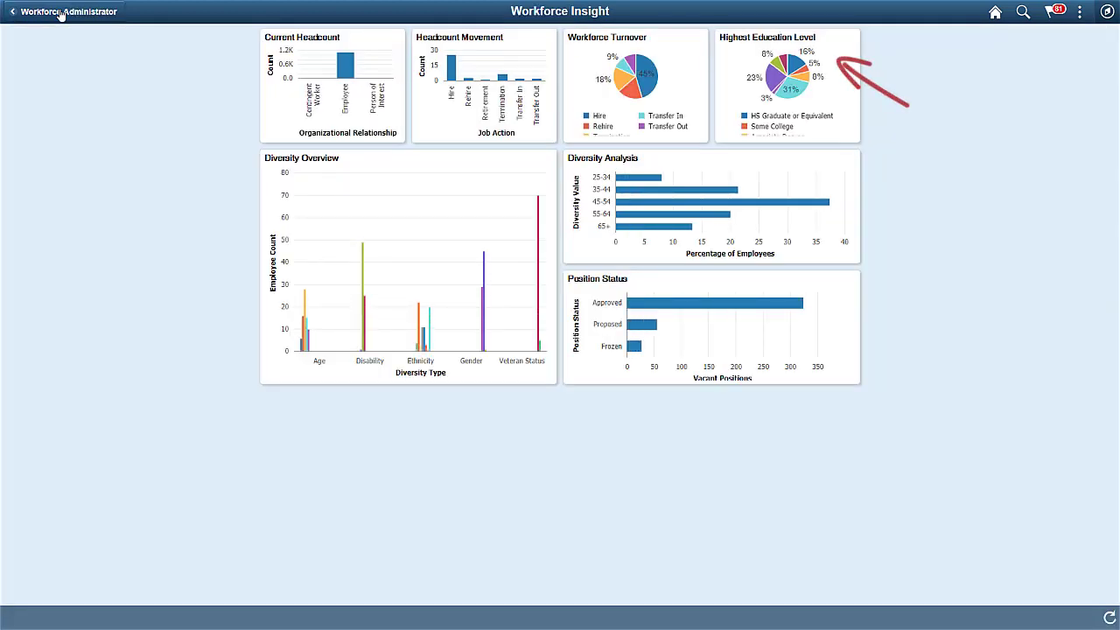
{"action": "left_click", "coordinate": [726, 105]}
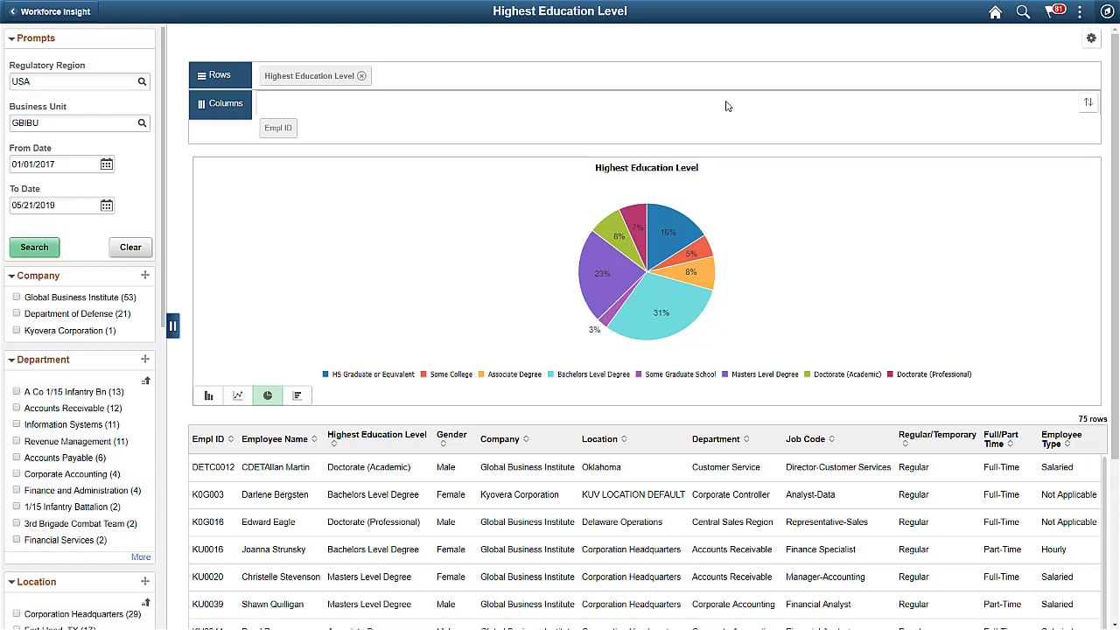
{"action": "mouse_move", "coordinate": [668, 304]}
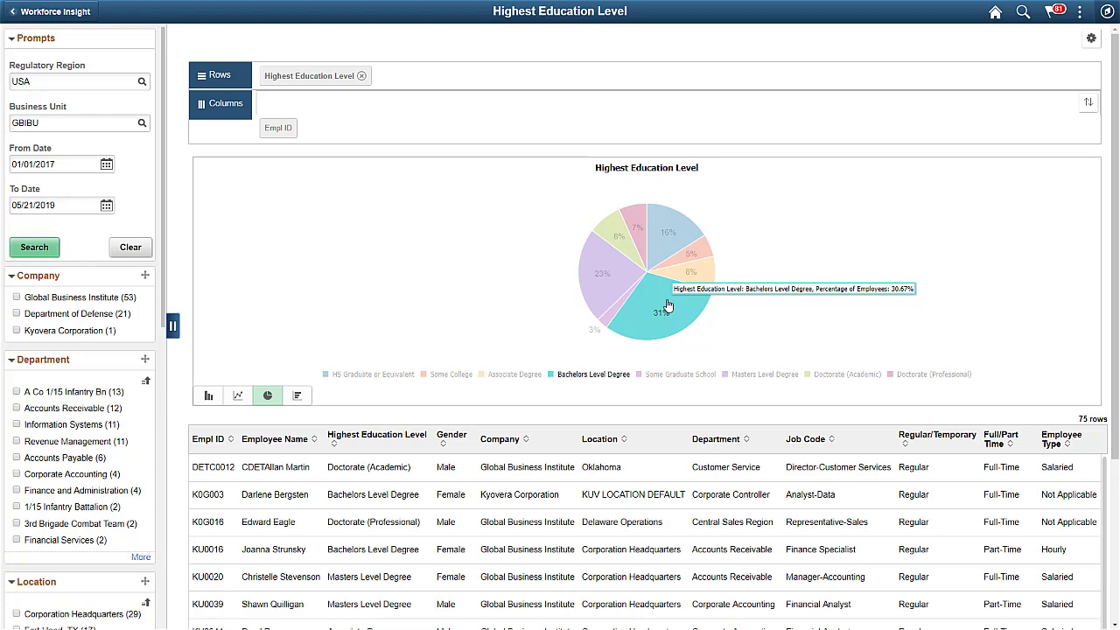
{"action": "left_click", "coordinate": [668, 305]}
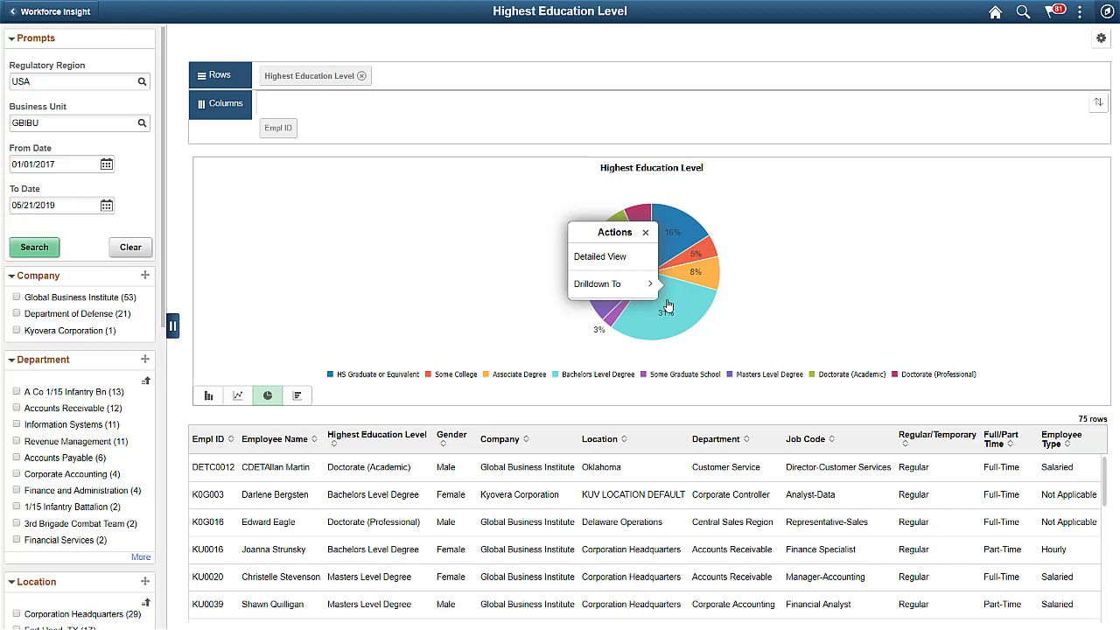
{"action": "left_click", "coordinate": [626, 285]}
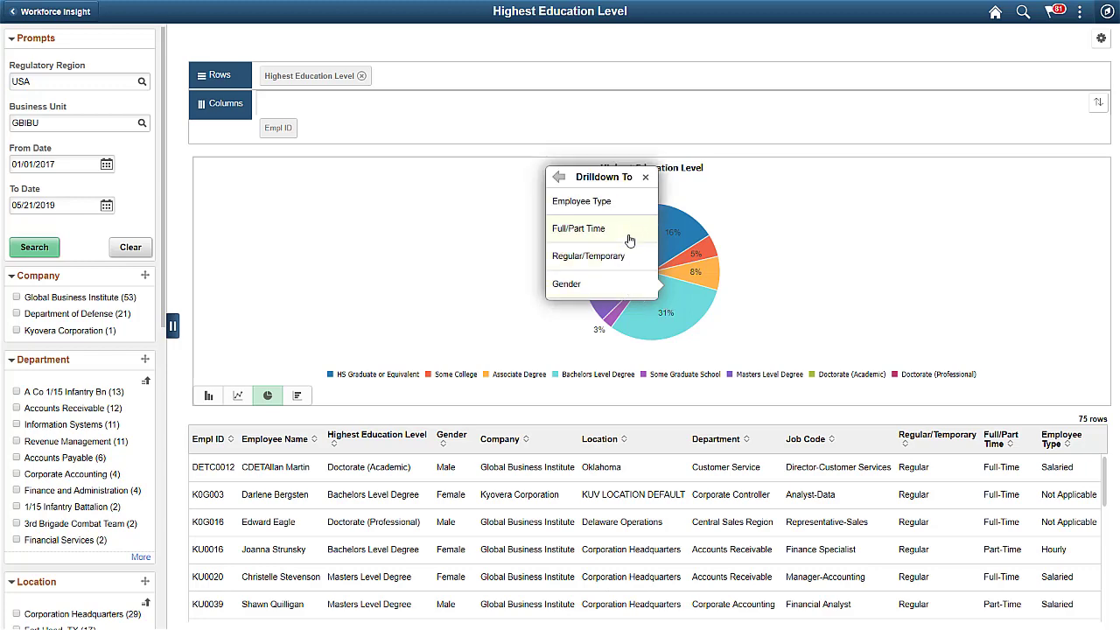
{"action": "left_click", "coordinate": [628, 239]}
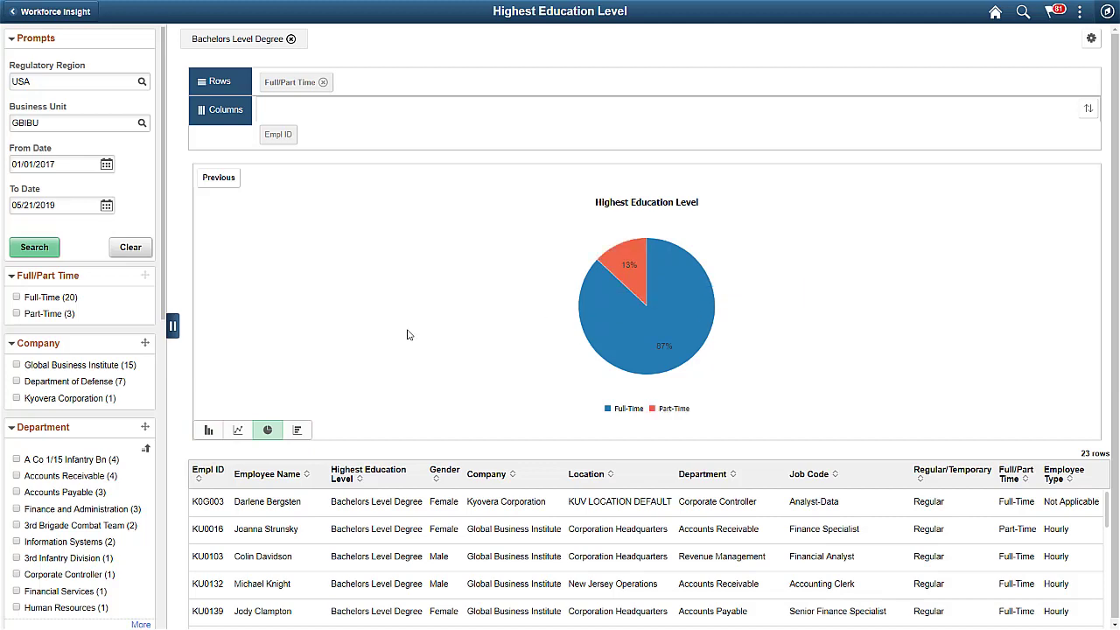
{"action": "left_click", "coordinate": [207, 431]}
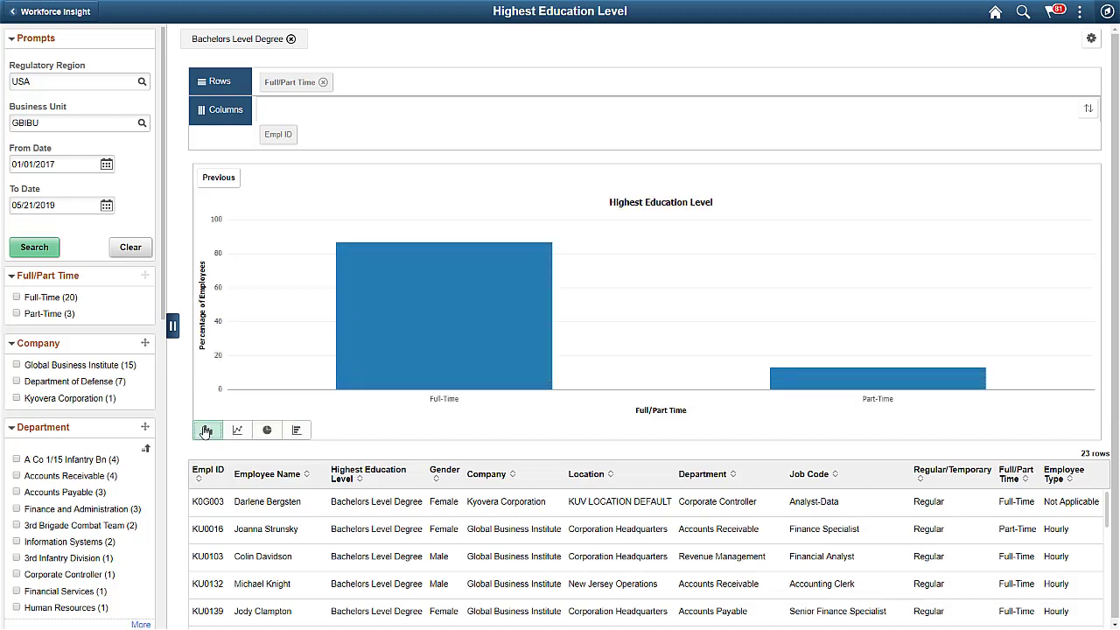
View the Position Status analytic, then Workforce Turnover, returning to the Workforce Insight dashboard each time
{"action": "left_click", "coordinate": [63, 12]}
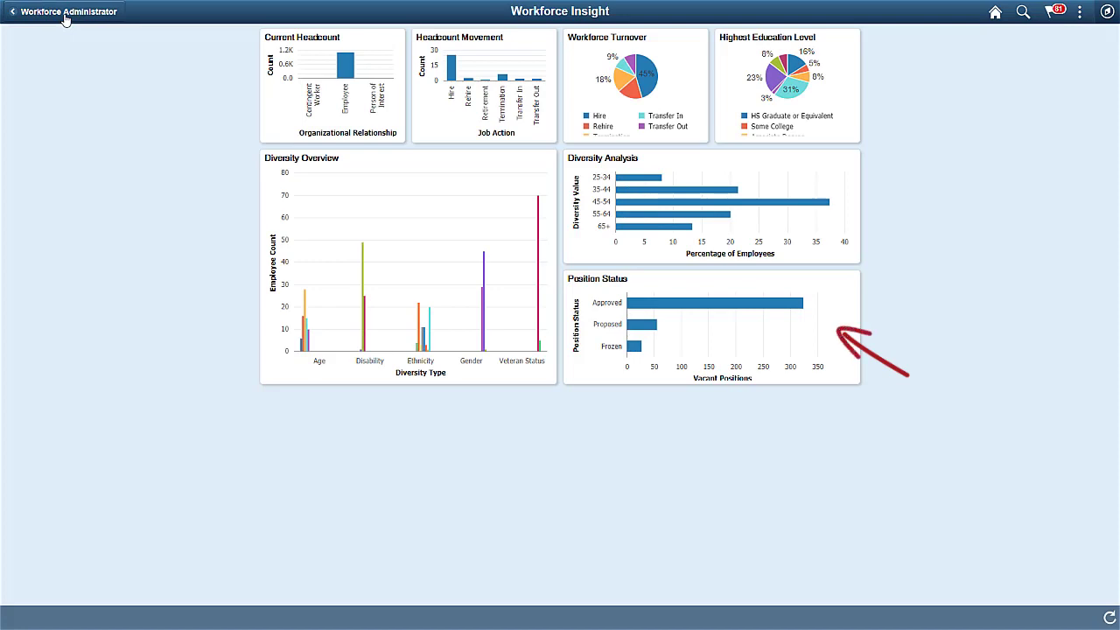
{"action": "left_click", "coordinate": [657, 288]}
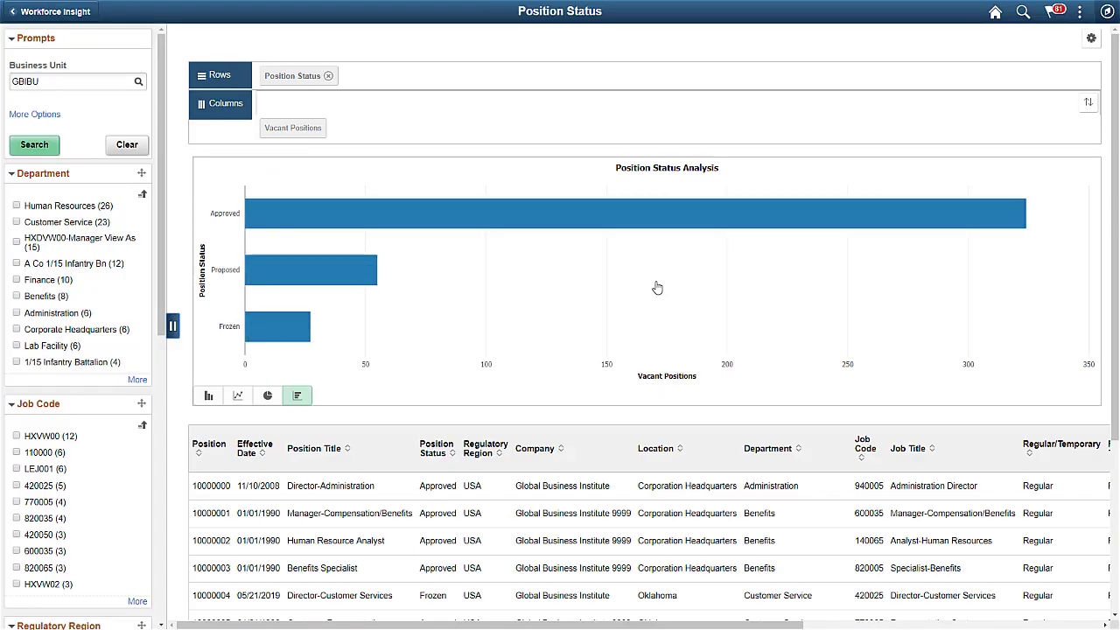
{"action": "left_click", "coordinate": [61, 10]}
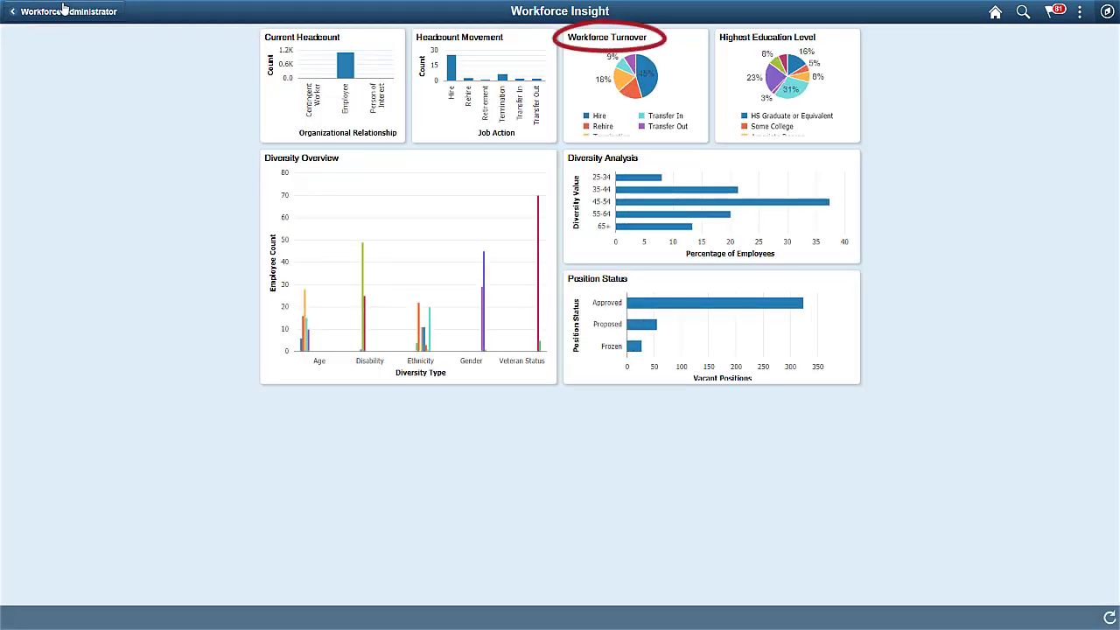
{"action": "left_click", "coordinate": [572, 96]}
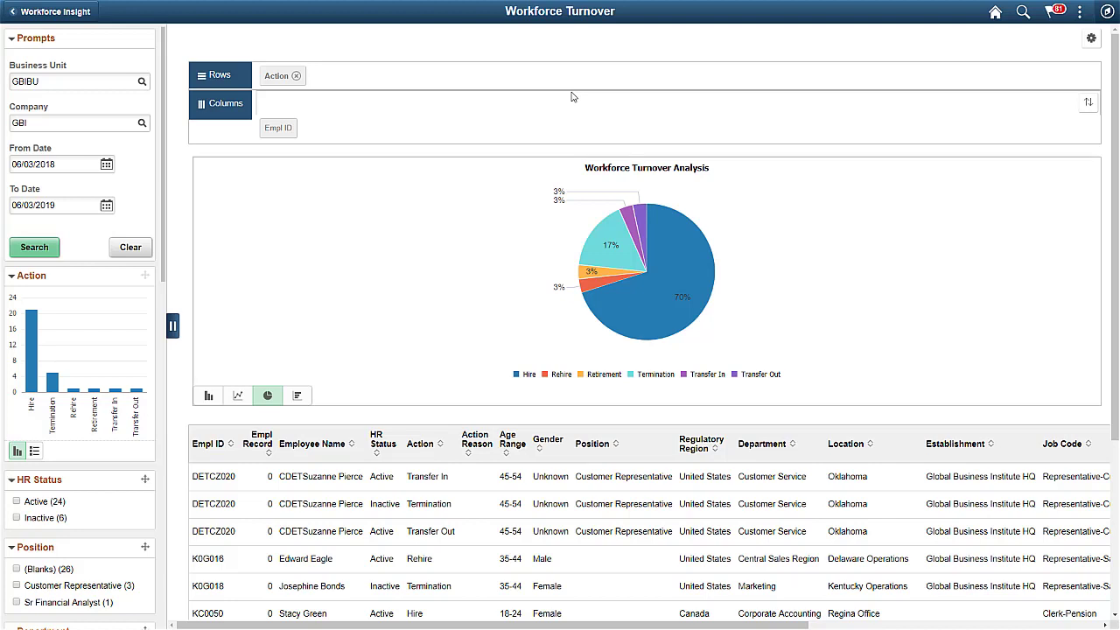
{"action": "left_click", "coordinate": [68, 11]}
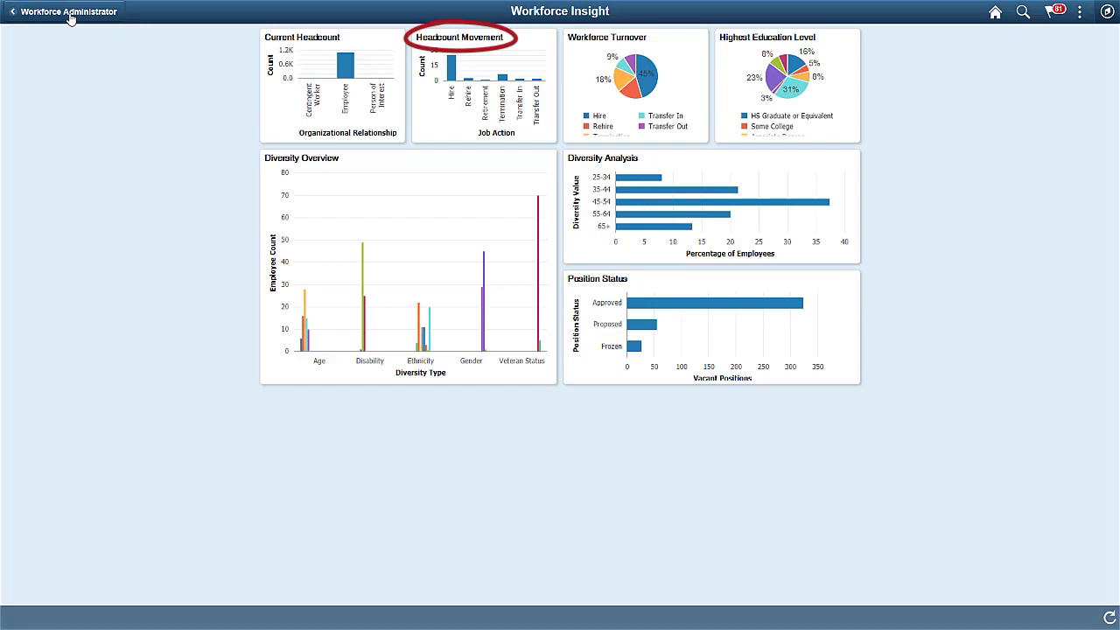
{"action": "left_click", "coordinate": [442, 128]}
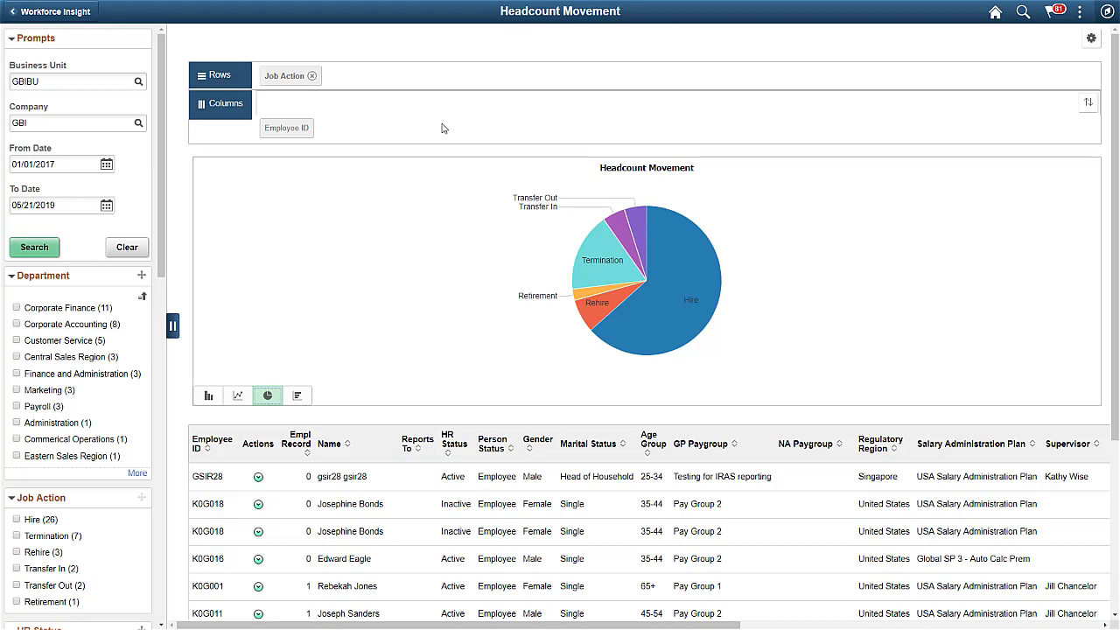
{"action": "left_click", "coordinate": [78, 11]}
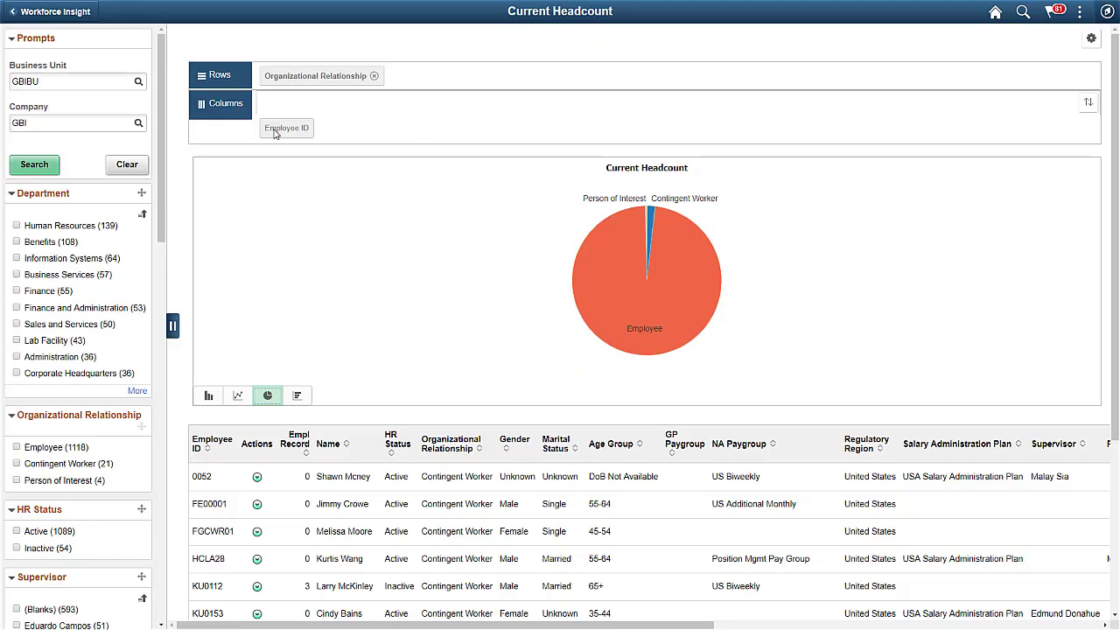
{"action": "left_click", "coordinate": [15, 258]}
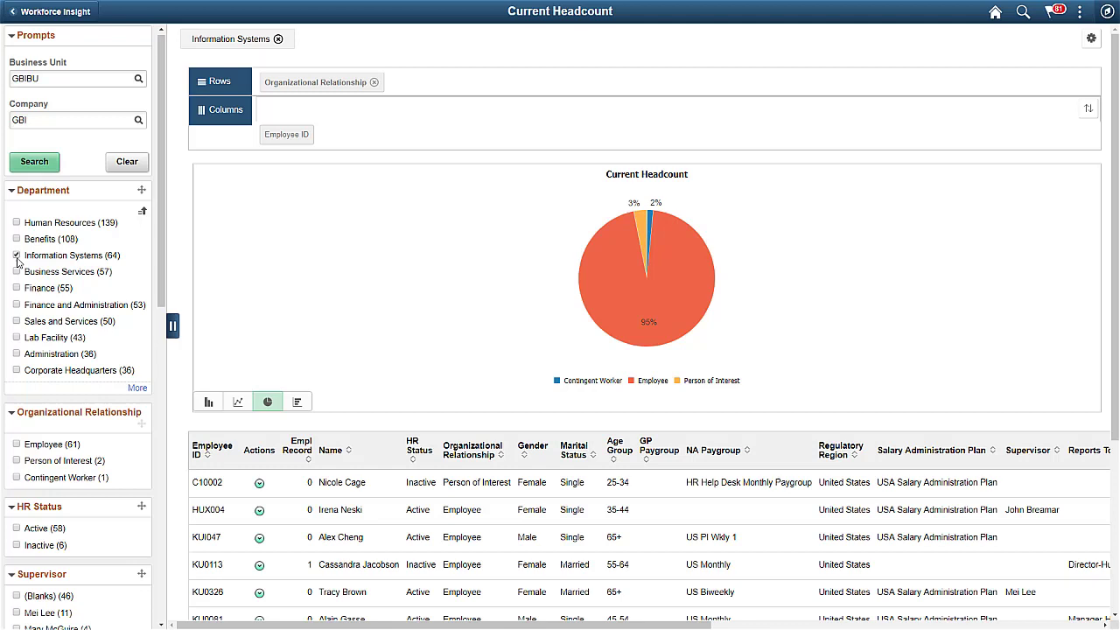
{"action": "left_click", "coordinate": [84, 14]}
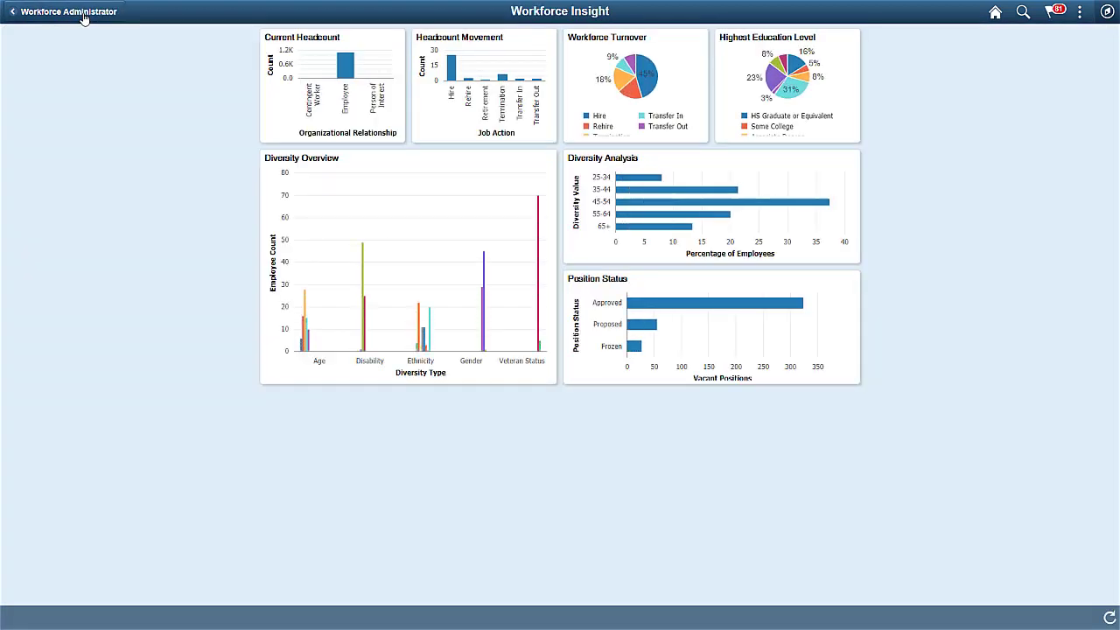